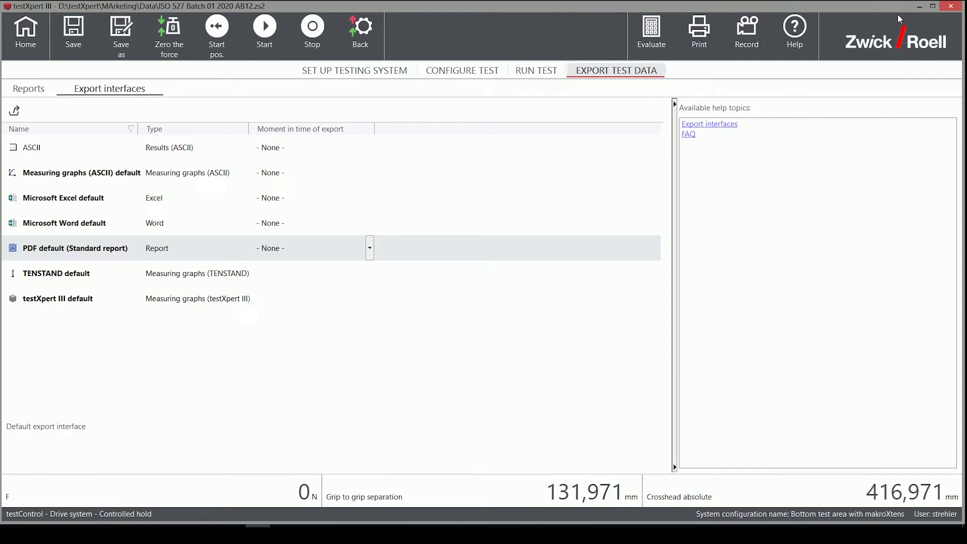
Step: Show the test's Export interfaces list under Configure Test
left_click(474, 71)
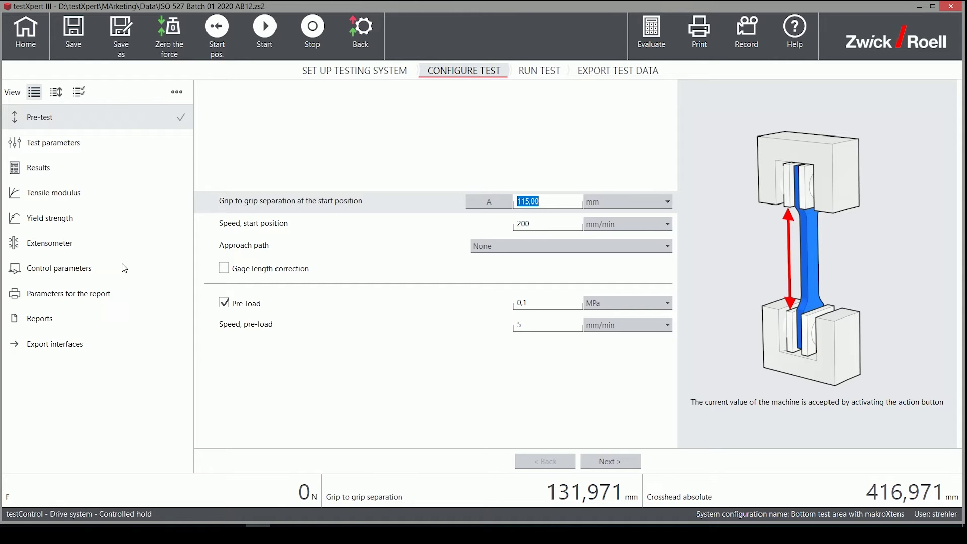
left_click(51, 344)
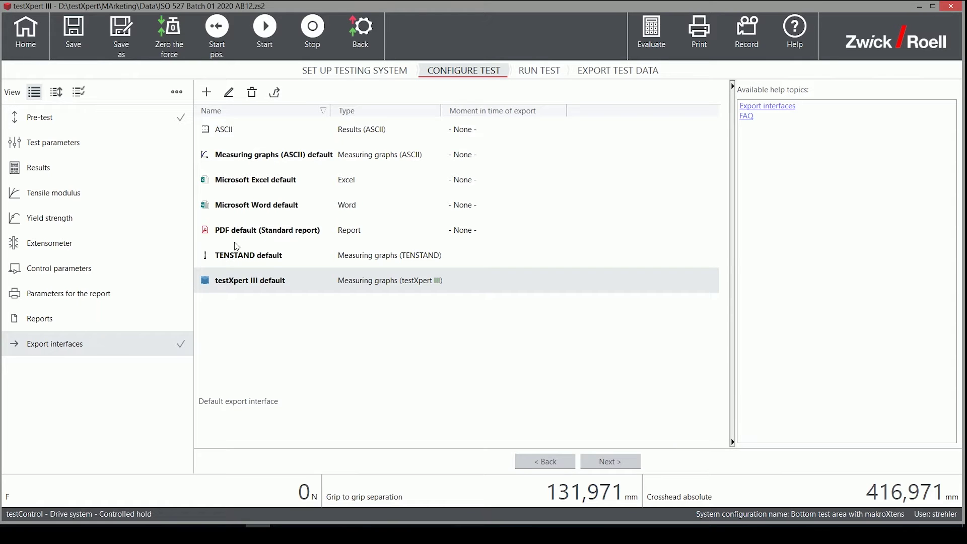
Step: Select the Microsoft Excel default interface and bring up its context menu
left_click(252, 182)
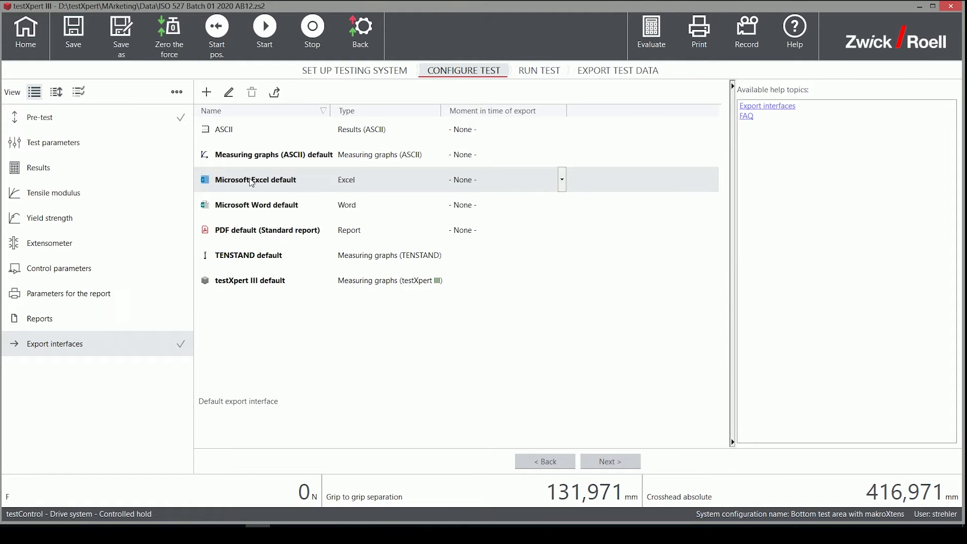
right_click(252, 182)
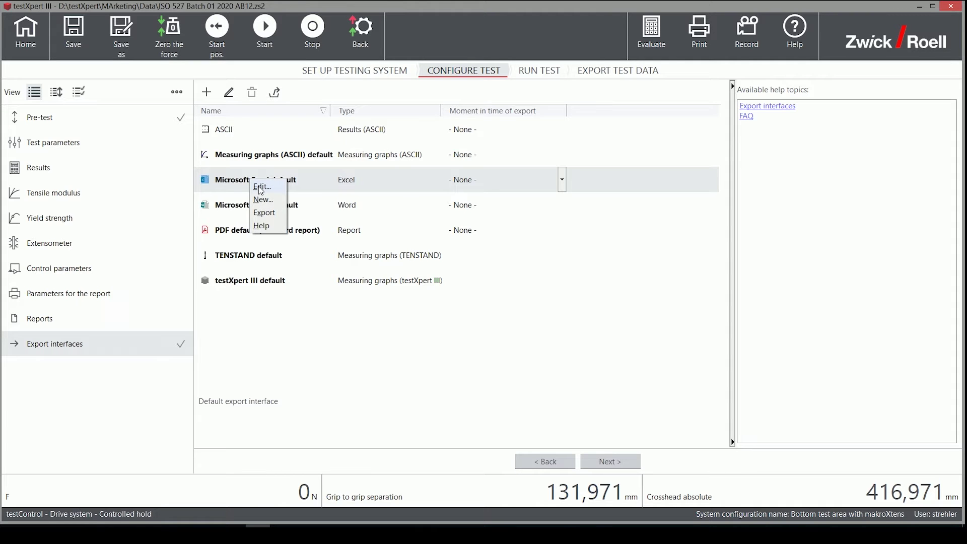
Step: Edit the Microsoft Excel default interface, keeping .xlsx as the export file type
left_click(261, 188)
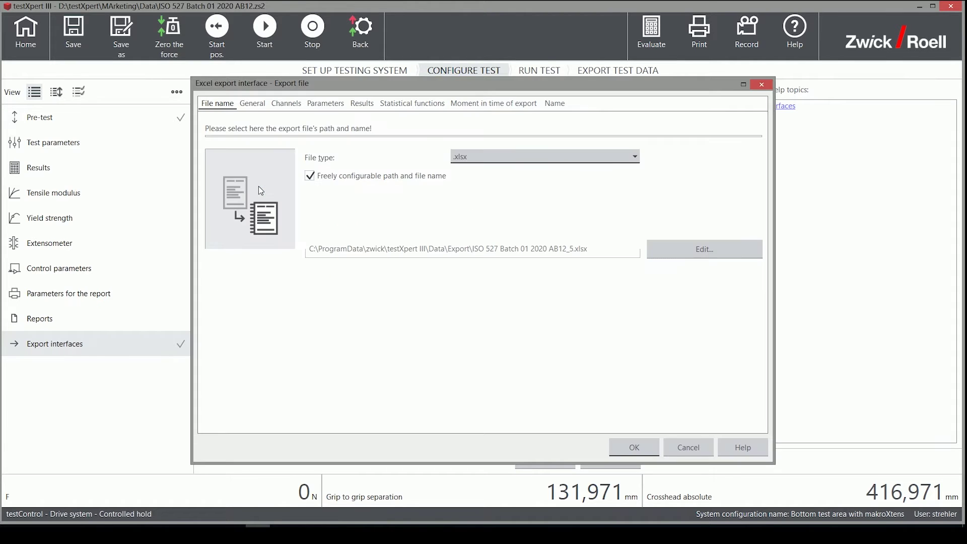
left_click(503, 161)
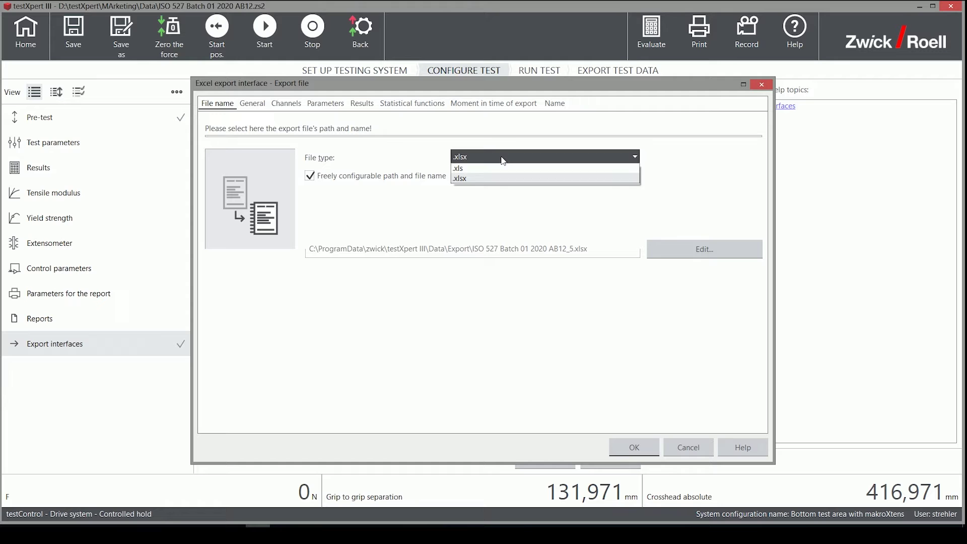
left_click(493, 180)
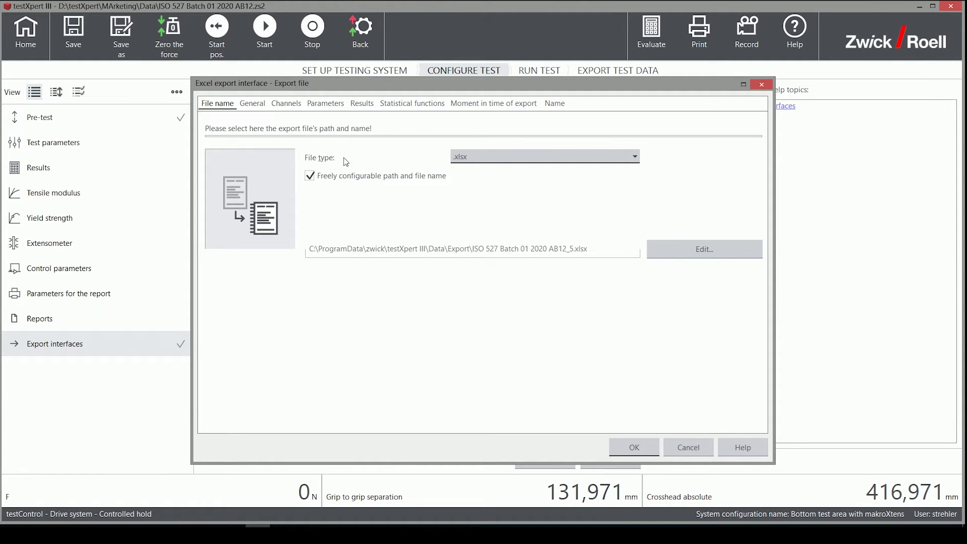
Step: On the General tab, keep the export volume at Specimen level
left_click(257, 105)
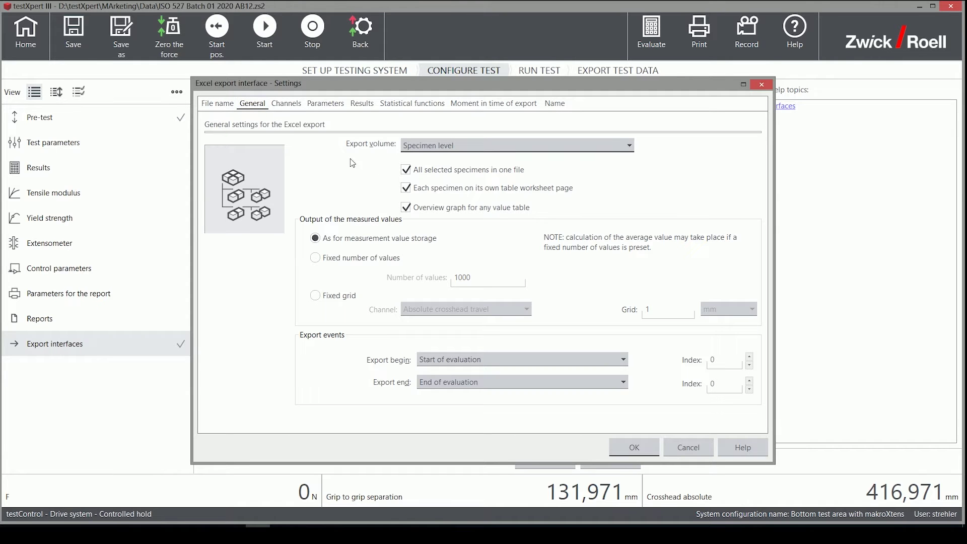
left_click(473, 147)
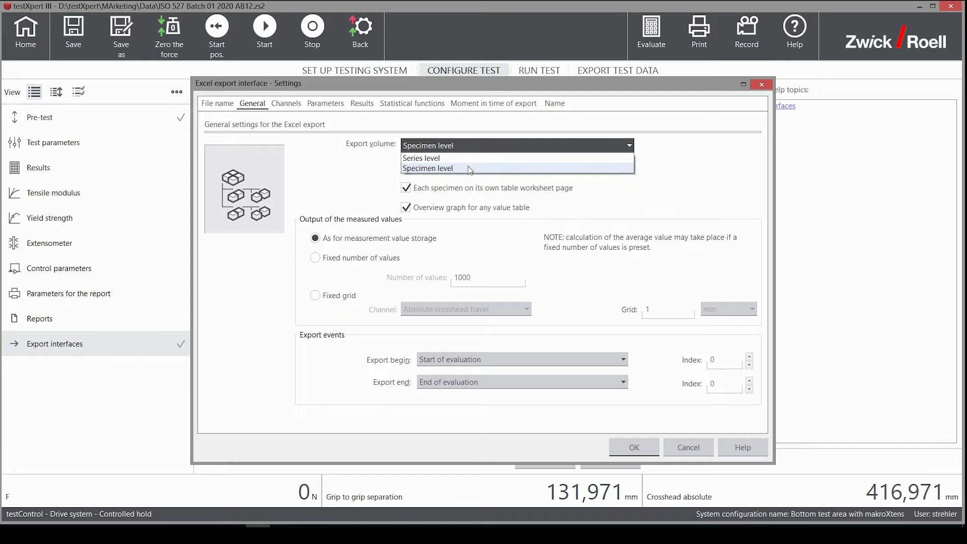
left_click(469, 169)
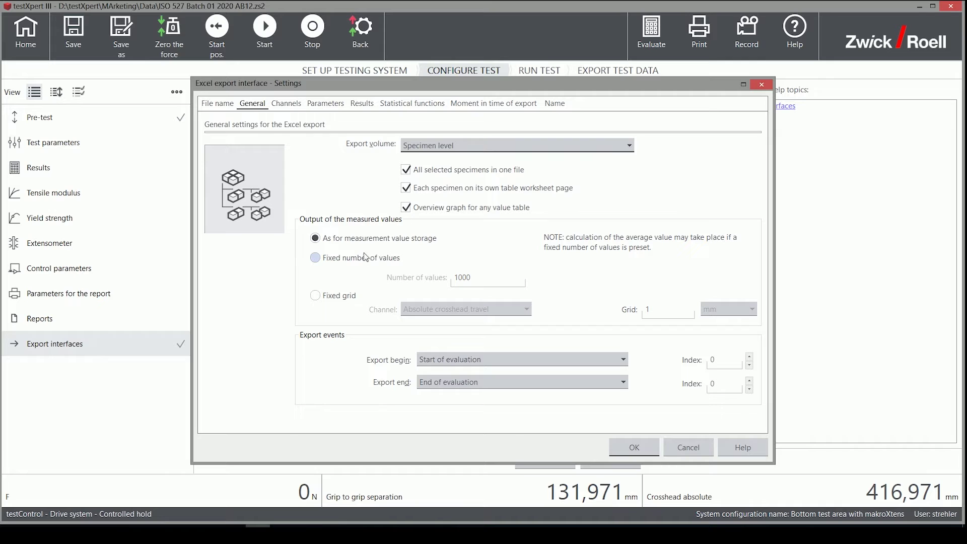
Step: Export measured values on a fixed Test time grid of 2 ms
left_click(315, 297)
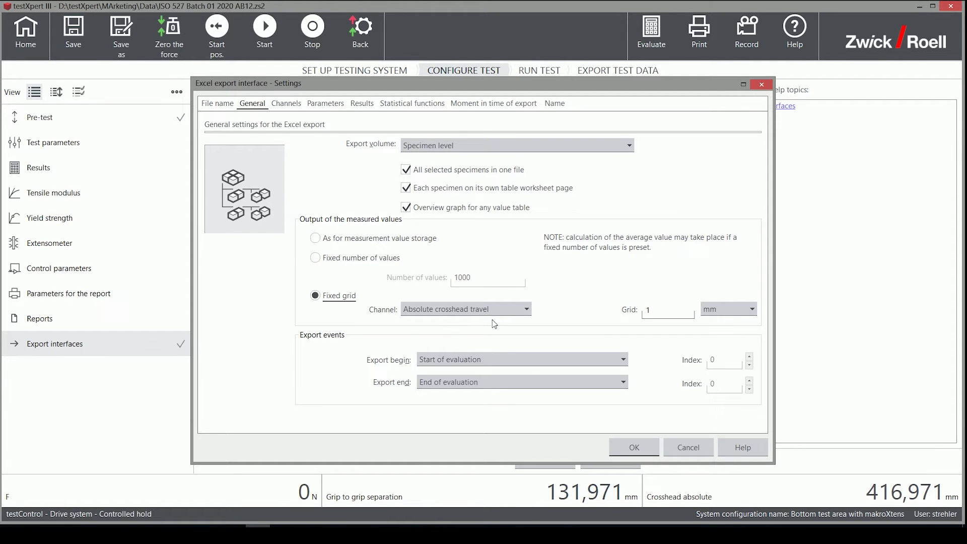
left_click(529, 315)
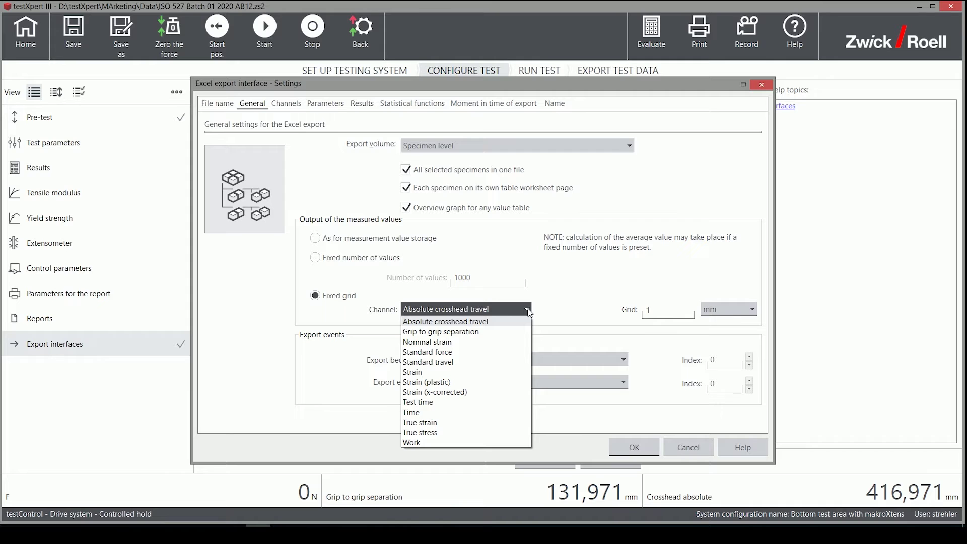
left_click(472, 404)
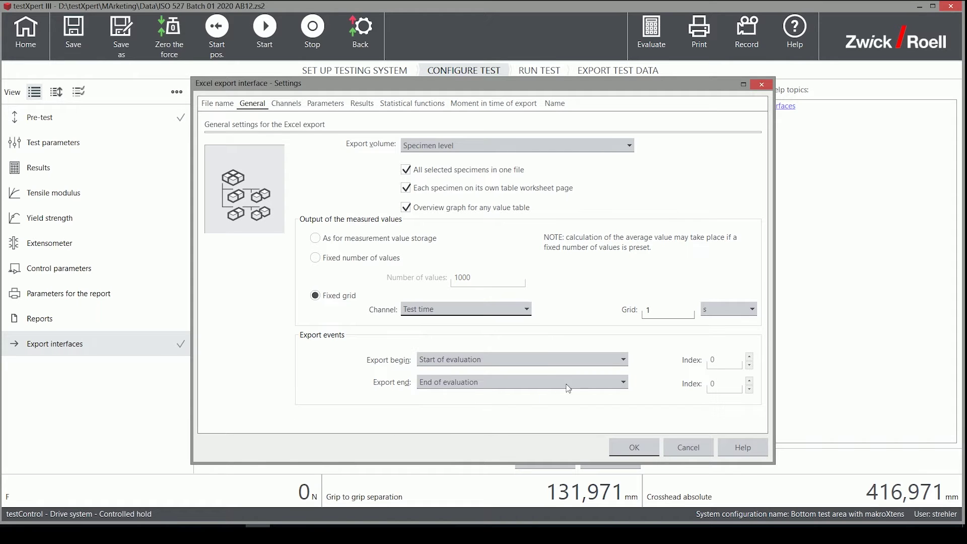
left_click(745, 310)
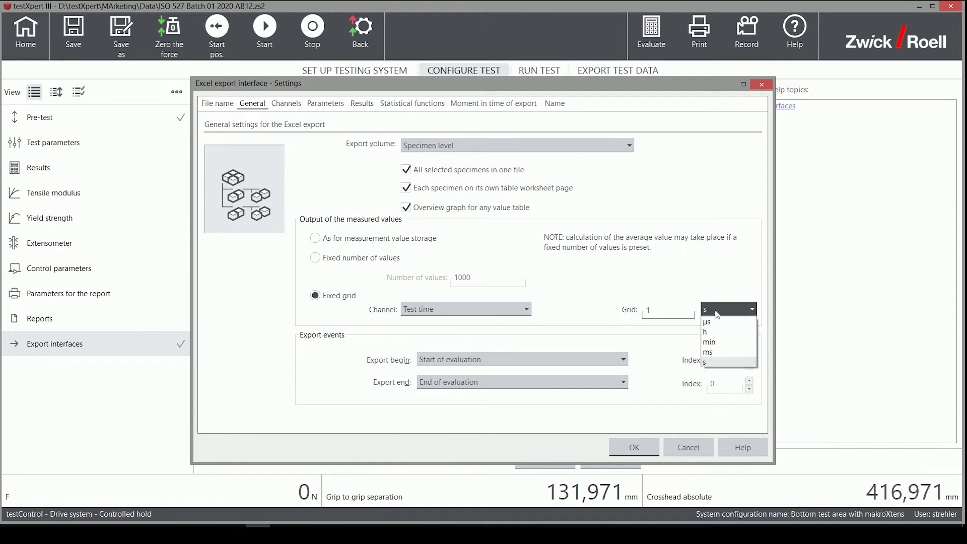
left_click(720, 353)
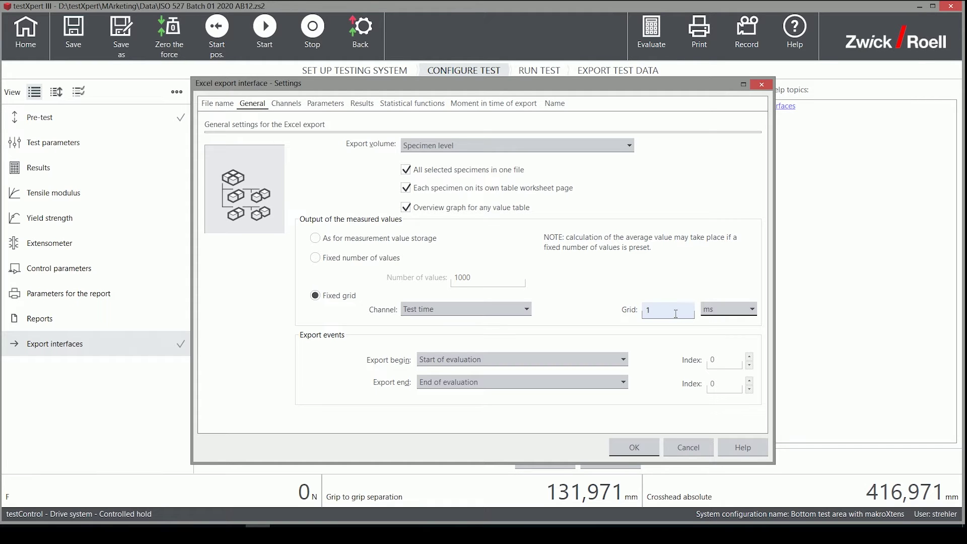
double_click(646, 315)
type("20")
Step: Choose channels independently of the series graph, adding Test time and Nominal strain in second place
left_click(288, 105)
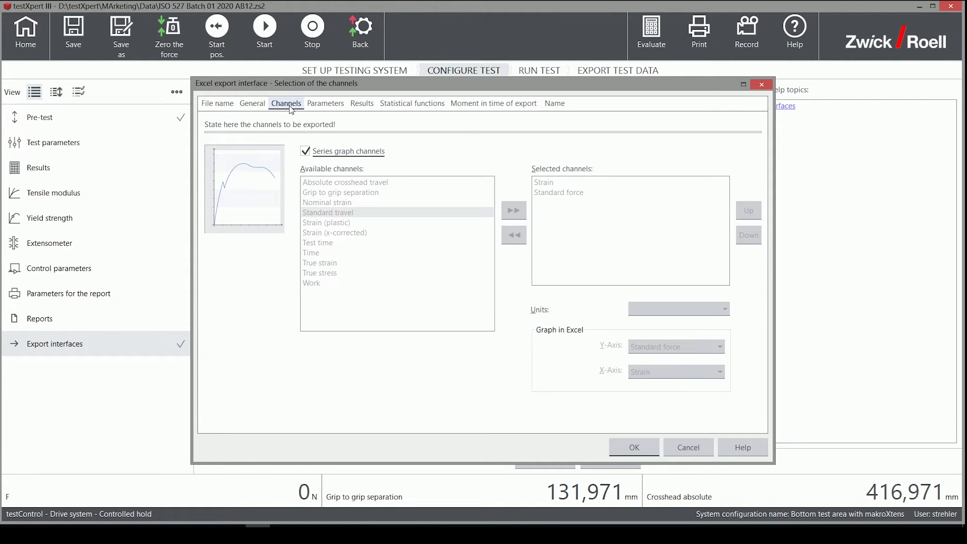
left_click(305, 152)
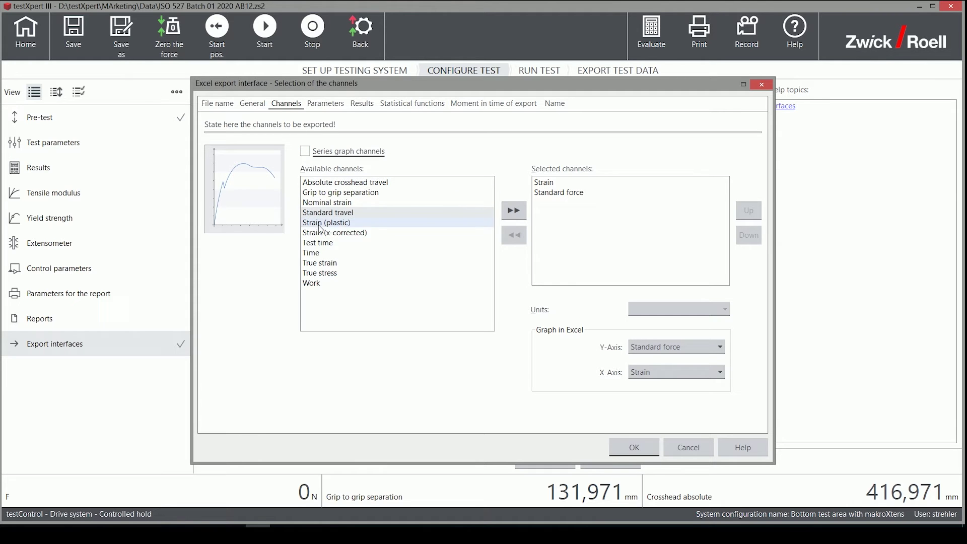
left_click(318, 244)
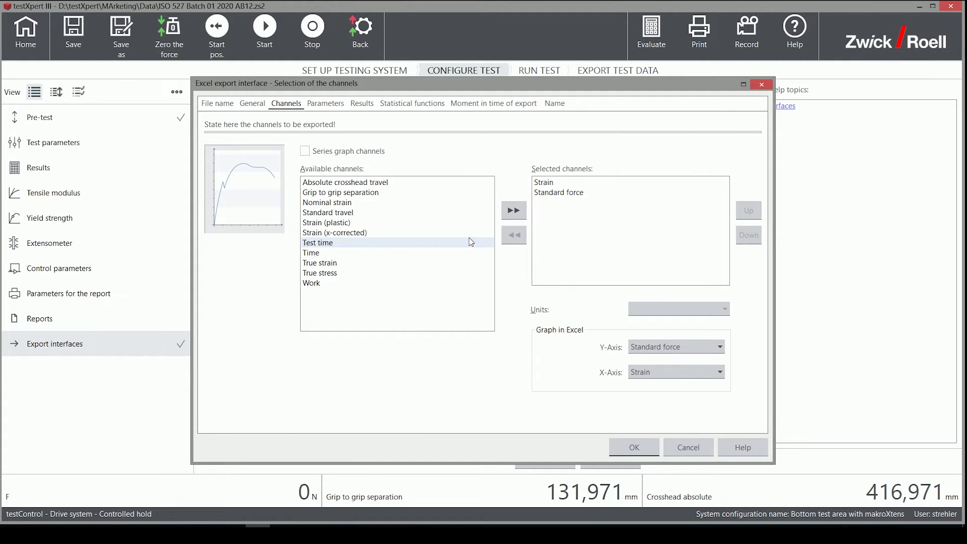
left_click(522, 214)
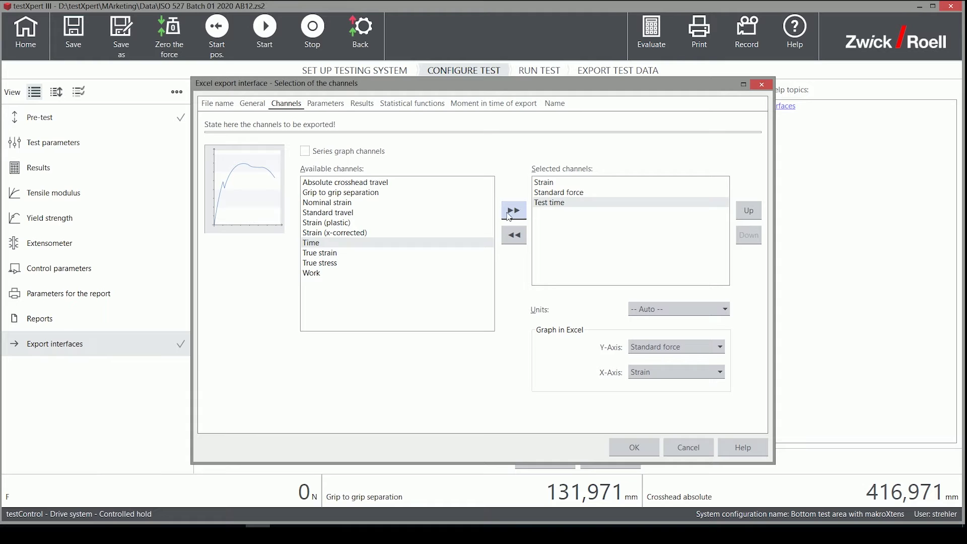
left_click(343, 202)
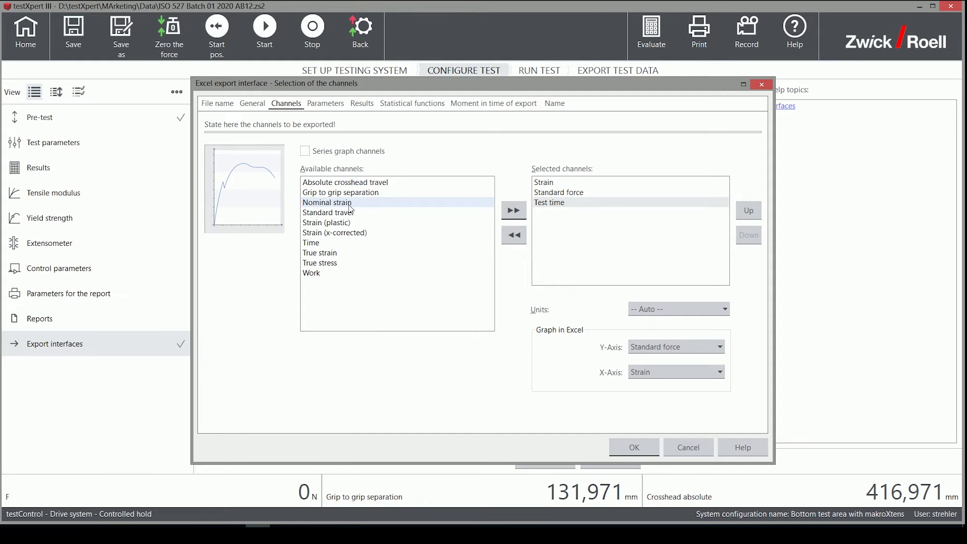
left_click(519, 218)
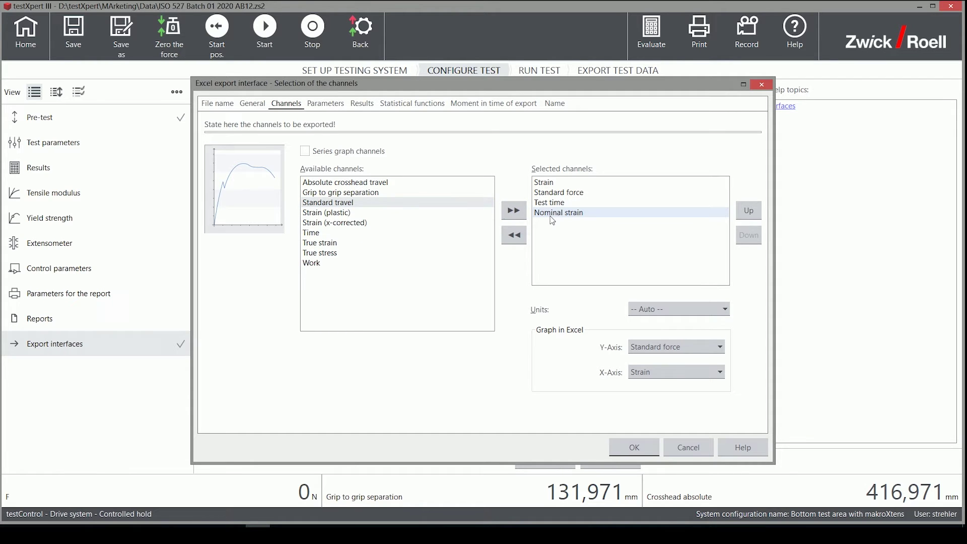
left_click(757, 215)
left_click(757, 215)
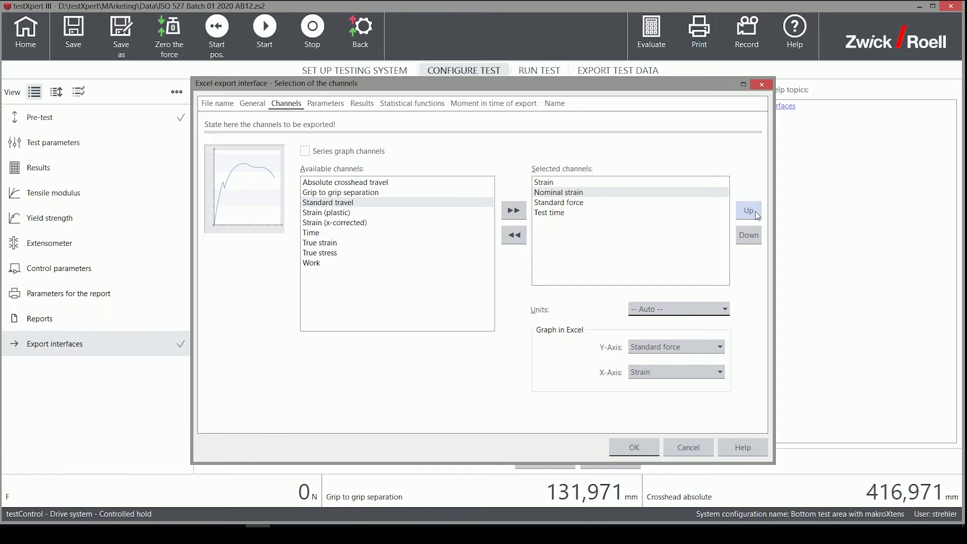
Step: Set channel units: Strain and Nominal strain in %, Standard force in MPa, Test time in s
left_click(560, 185)
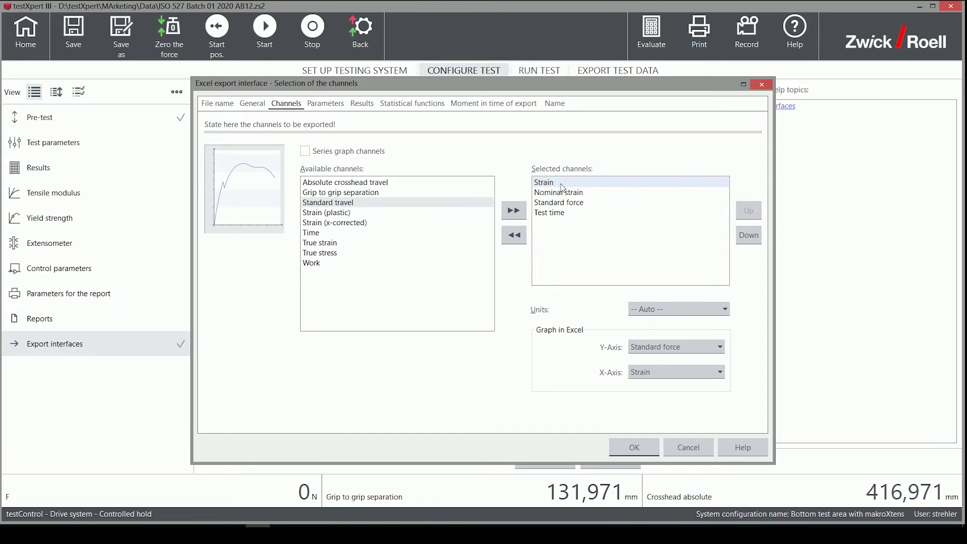
left_click(658, 308)
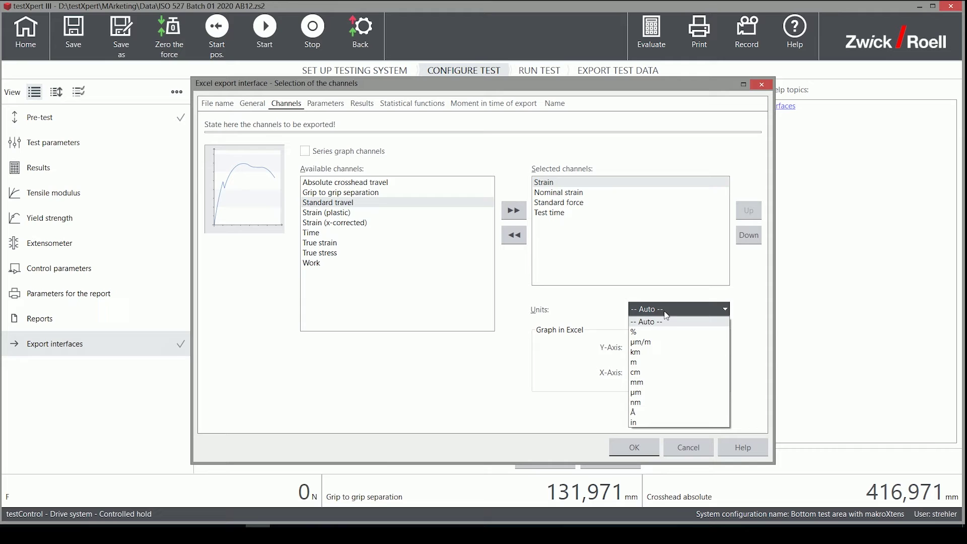
left_click(655, 333)
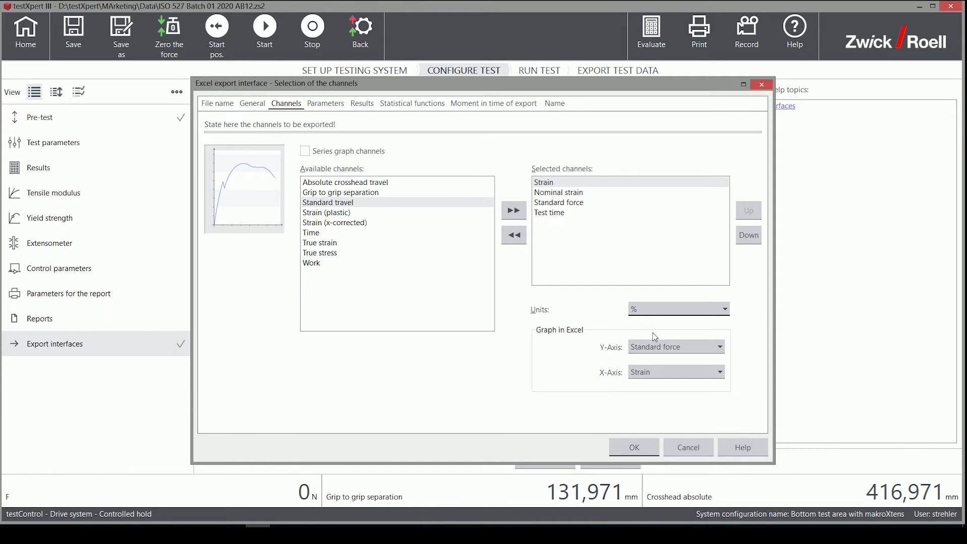
left_click(567, 195)
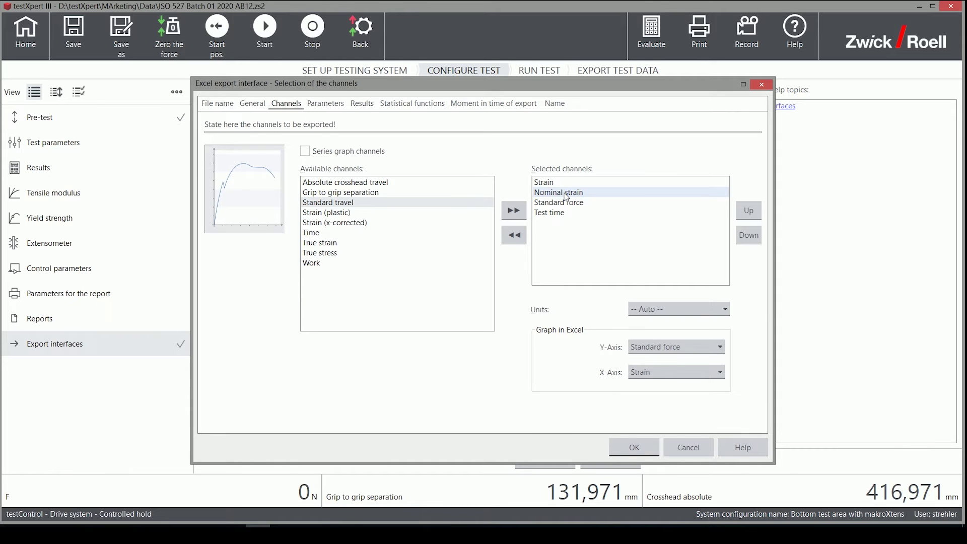
left_click(650, 309)
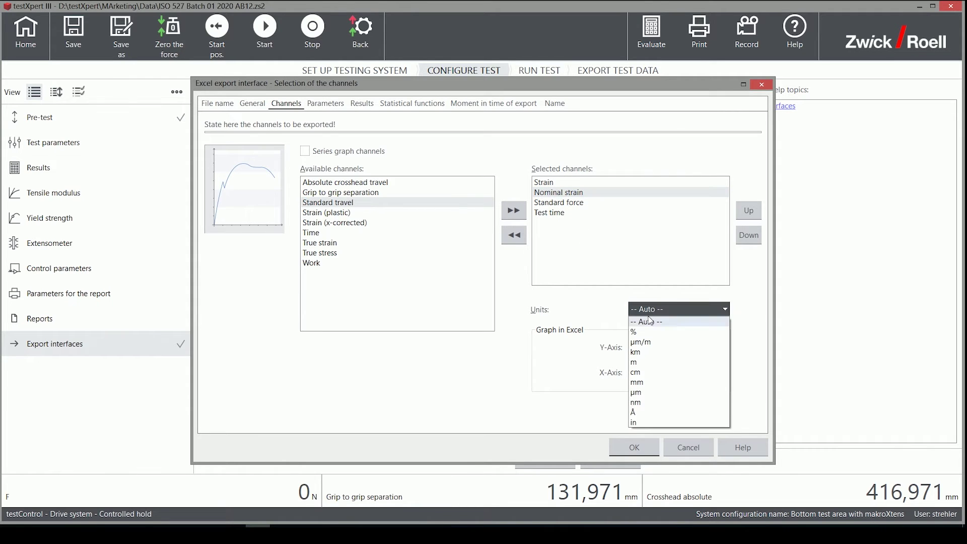
left_click(644, 332)
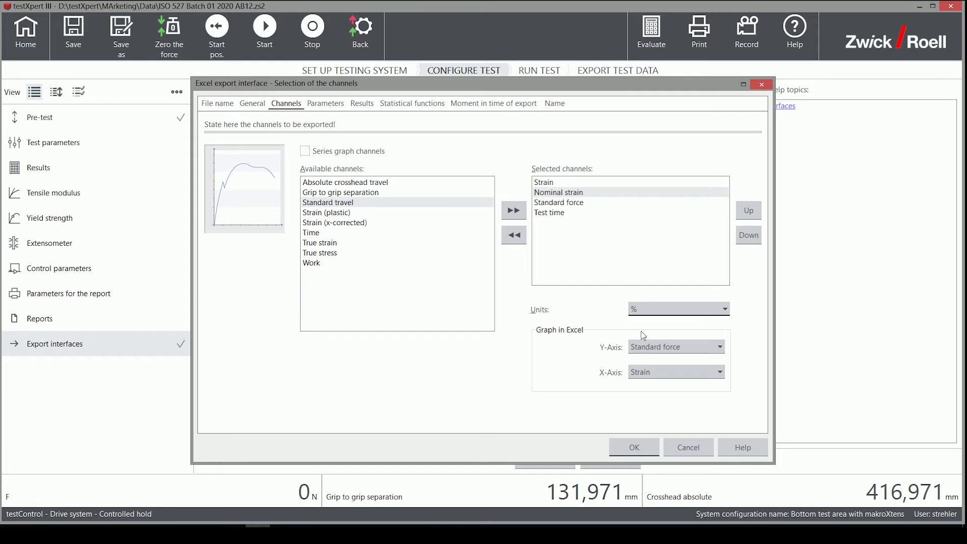
left_click(578, 207)
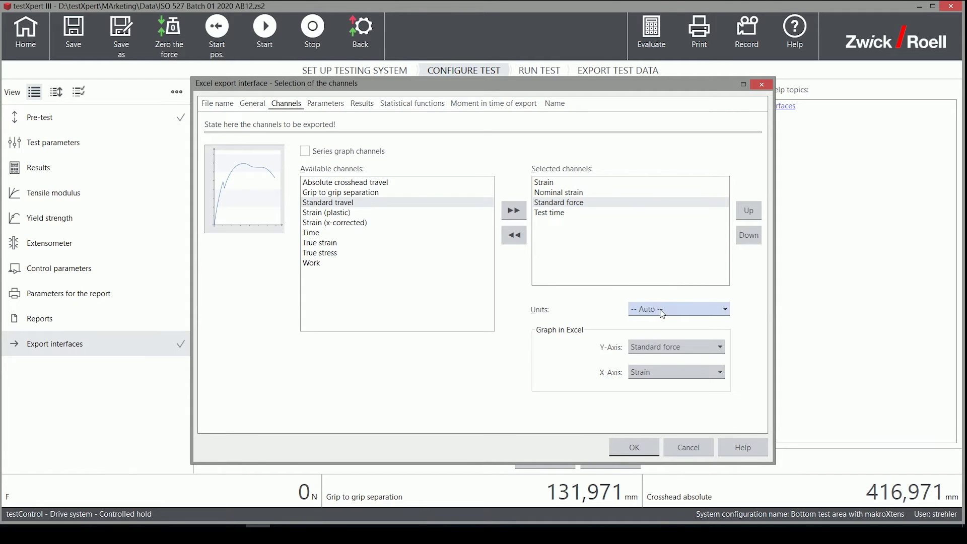
left_click(662, 311)
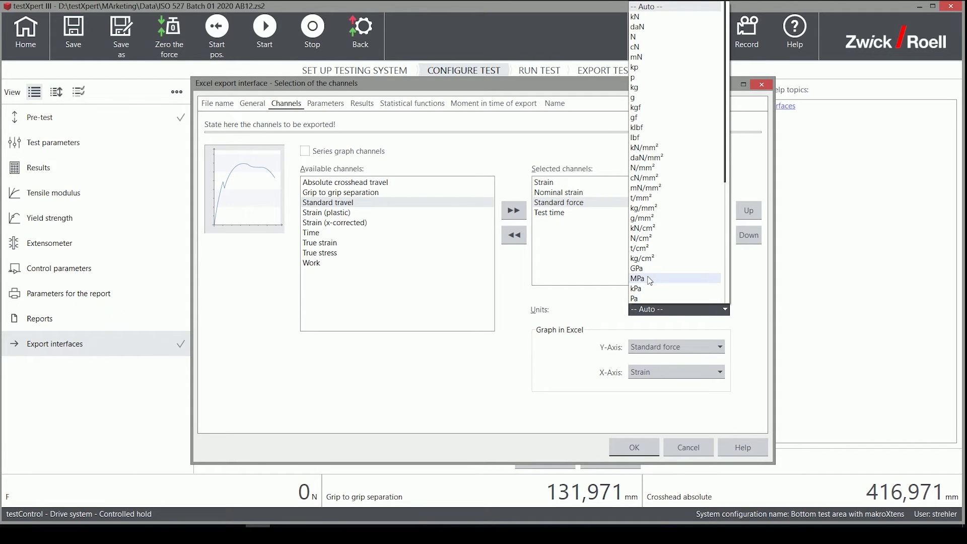
left_click(649, 279)
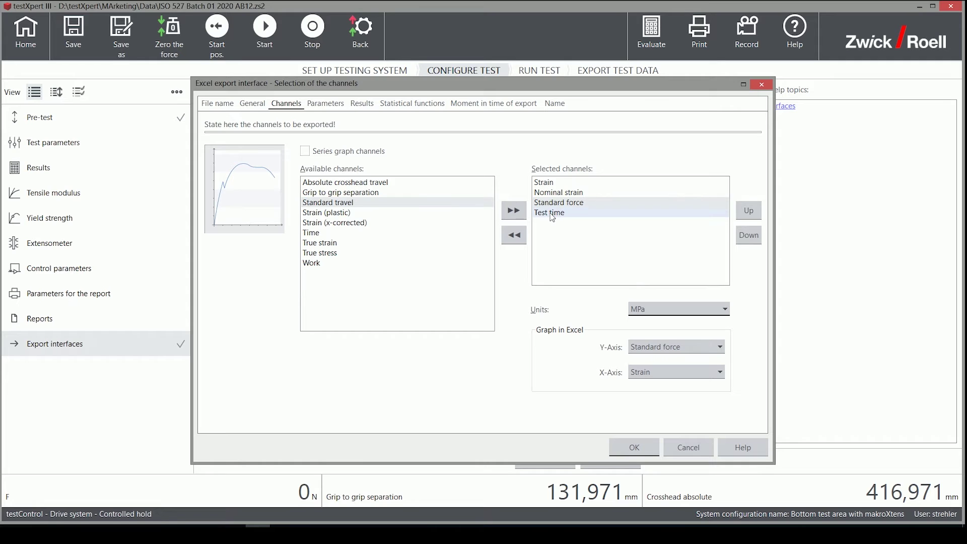
left_click(552, 213)
left_click(657, 312)
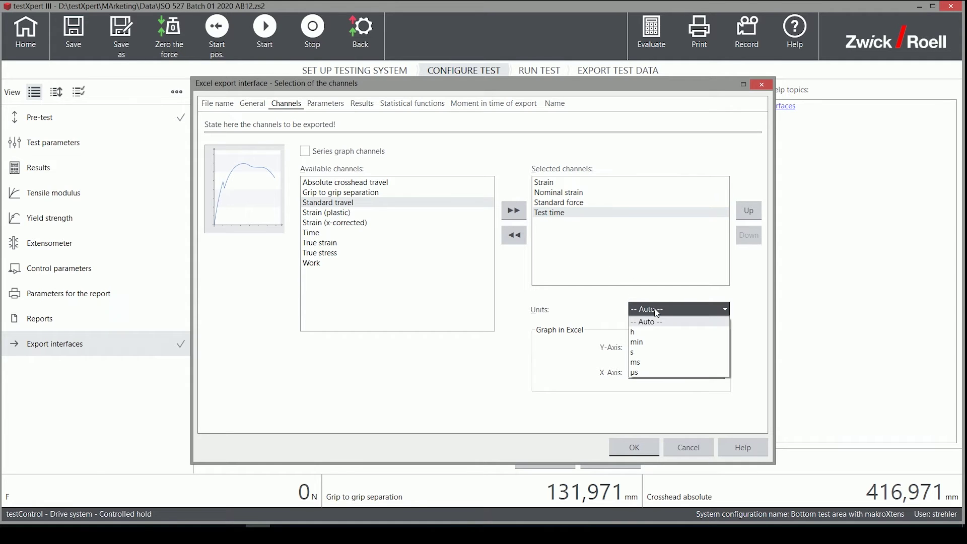
left_click(640, 352)
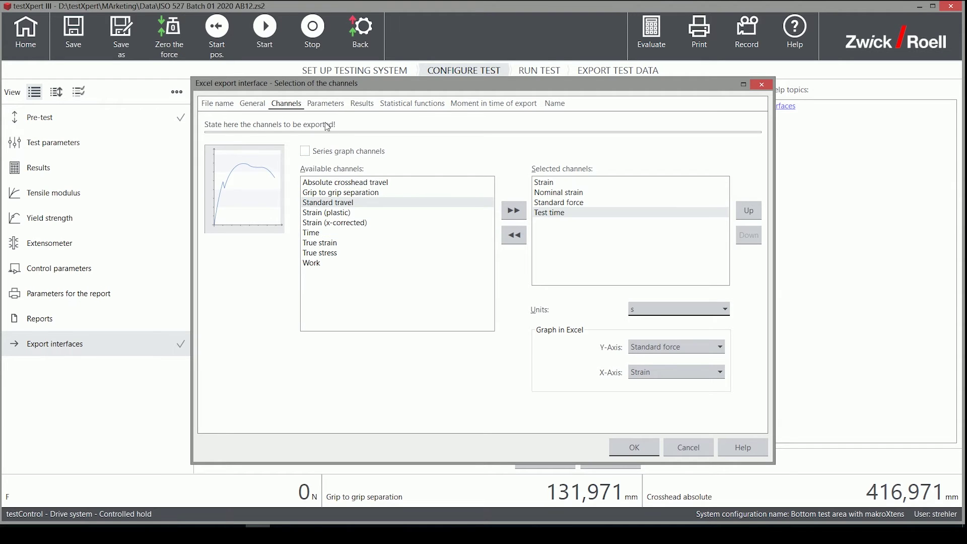
Step: Untie exported parameters from the report parameter list and add Test speed
left_click(323, 107)
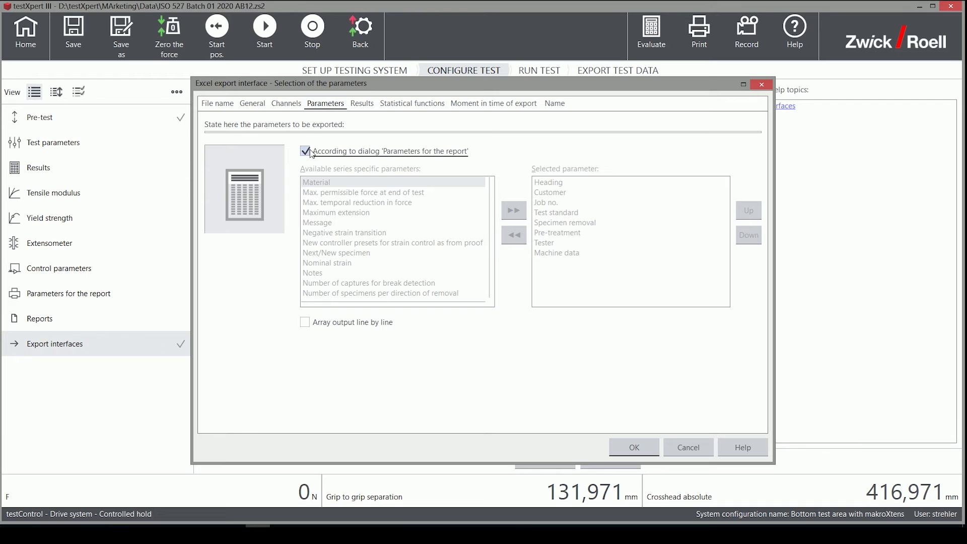
left_click(307, 152)
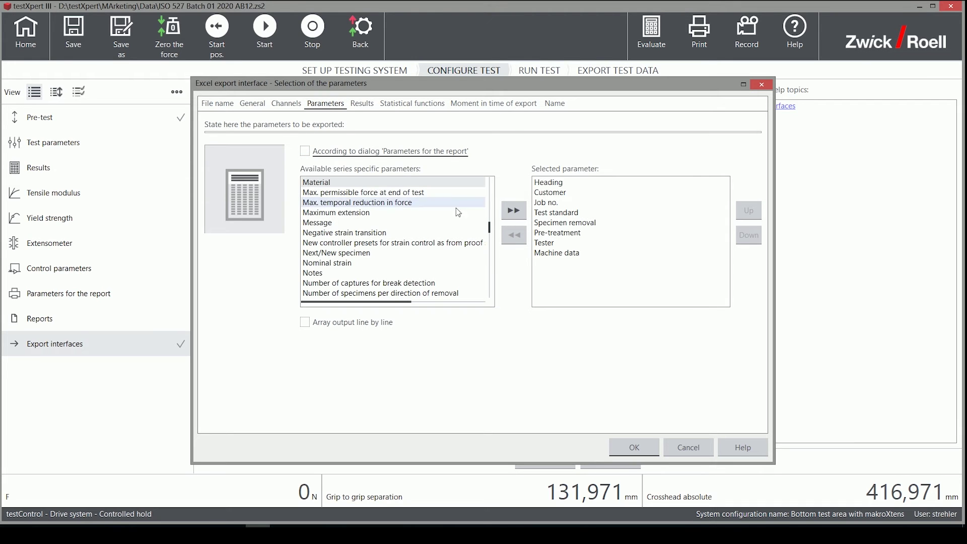
left_click(351, 268)
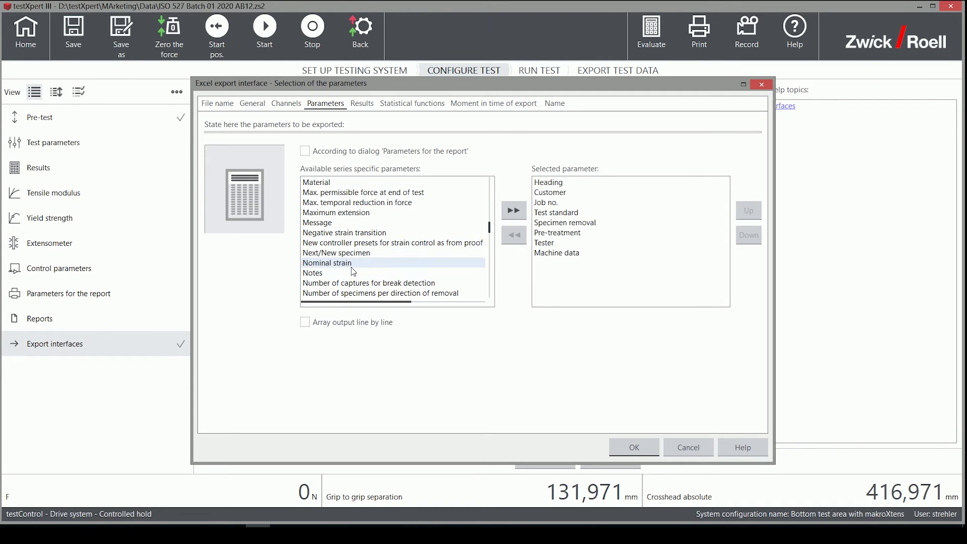
key("t")
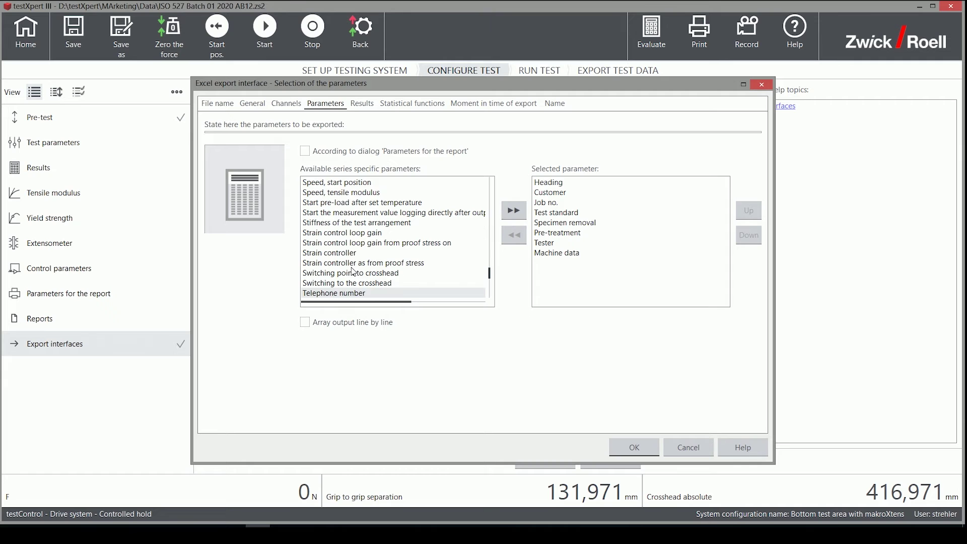
scroll(353, 272, "down", 2)
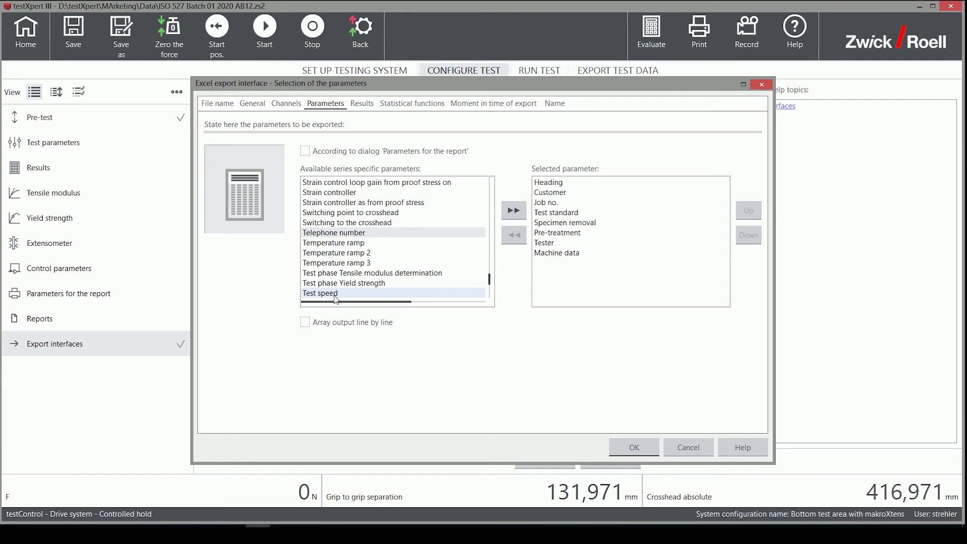
left_click(337, 294)
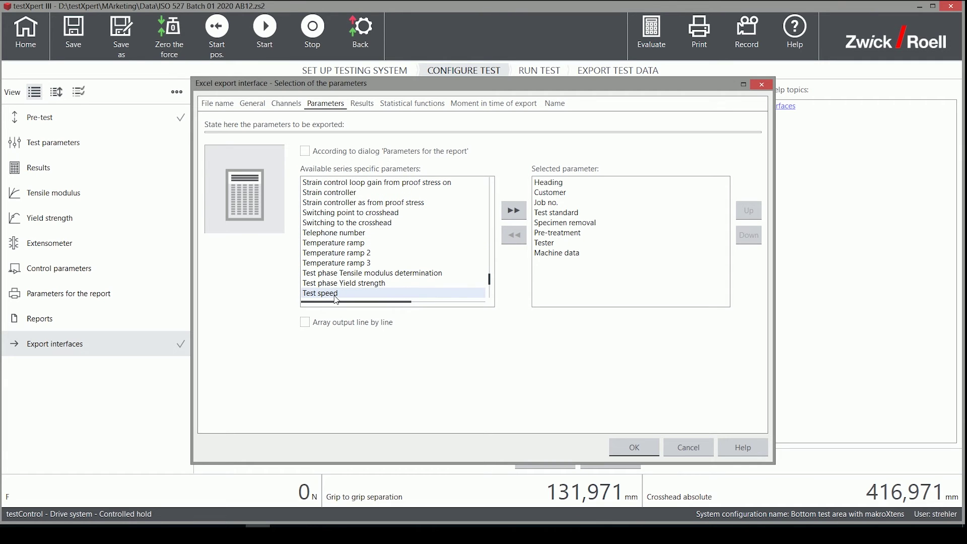
left_click(514, 213)
scroll(424, 251, "down", 6)
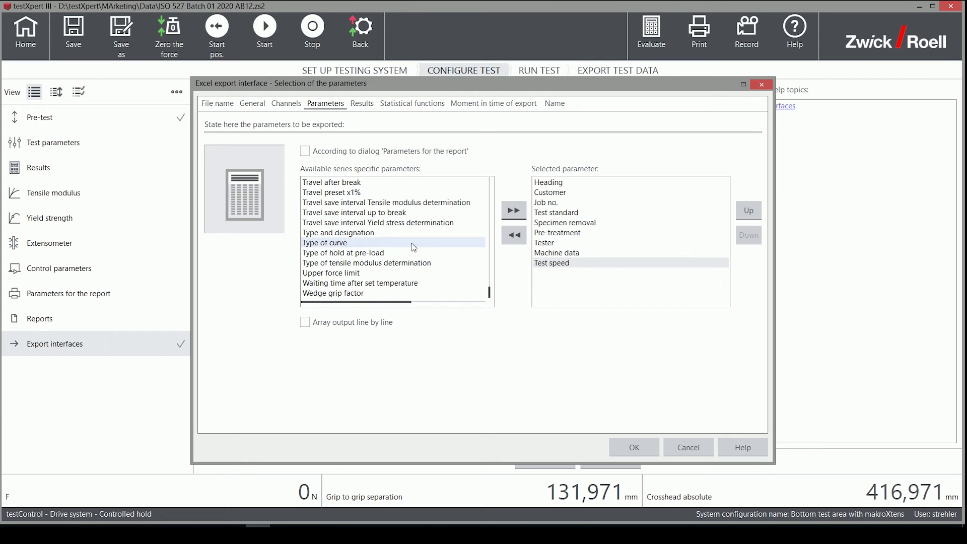
Step: Untick 'According to result selection' and review available results like Tensile modulus and Yield strength
left_click(359, 105)
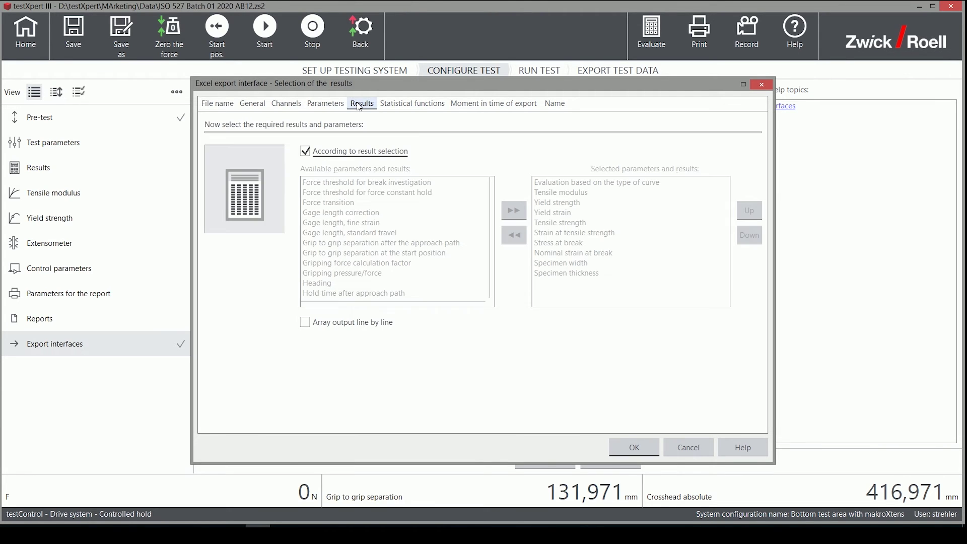
left_click(305, 151)
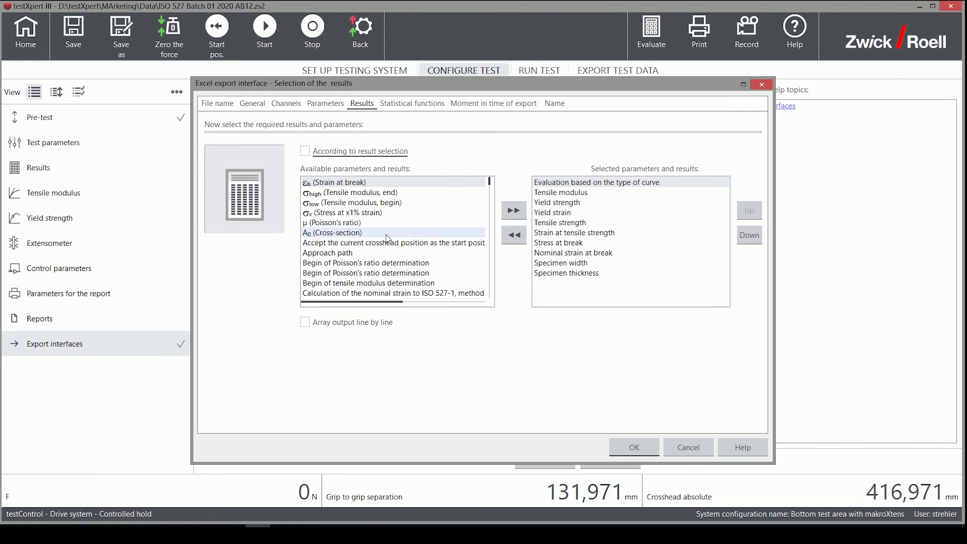
scroll(388, 238, "down", 10)
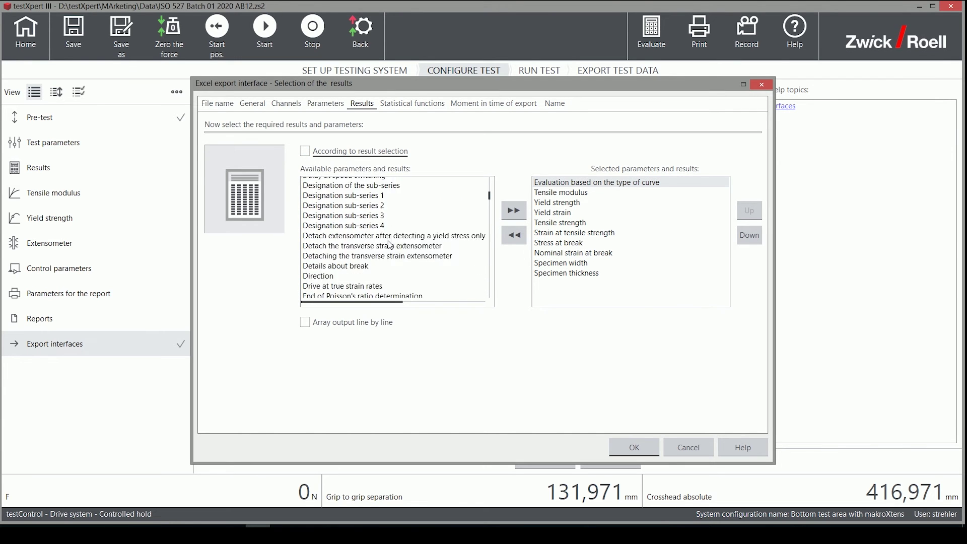
scroll(391, 245, "down", 8)
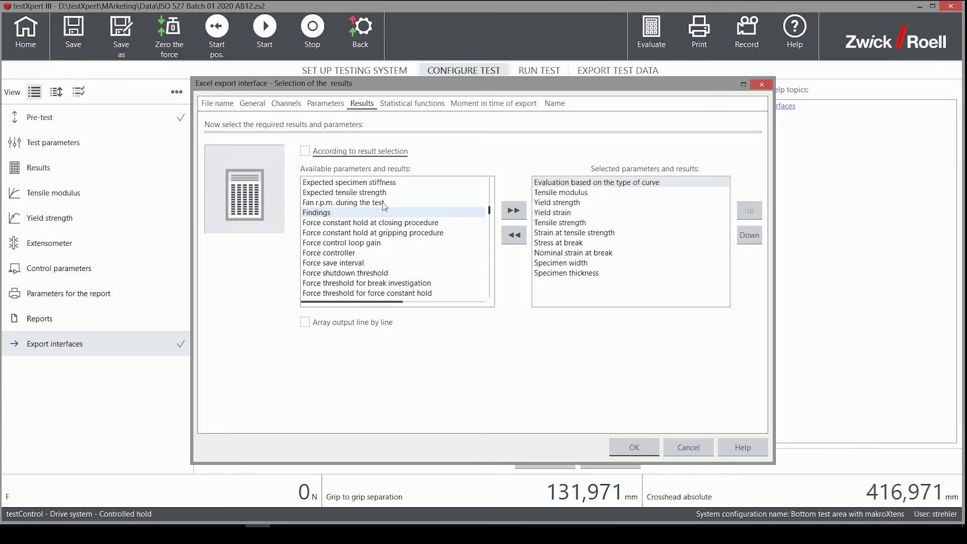
Step: Untie statistics from the statistics table and add Minimum and Maximum to the export
left_click(410, 104)
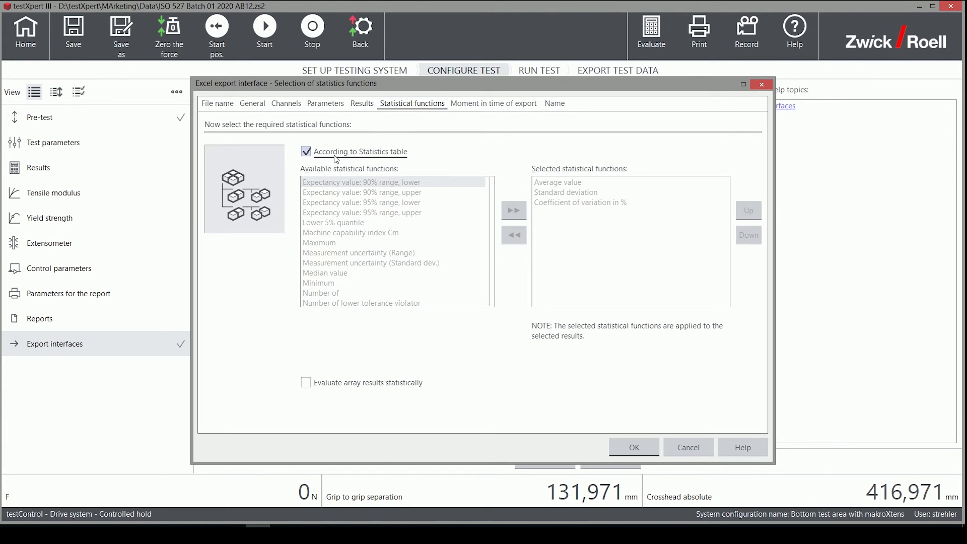
left_click(307, 152)
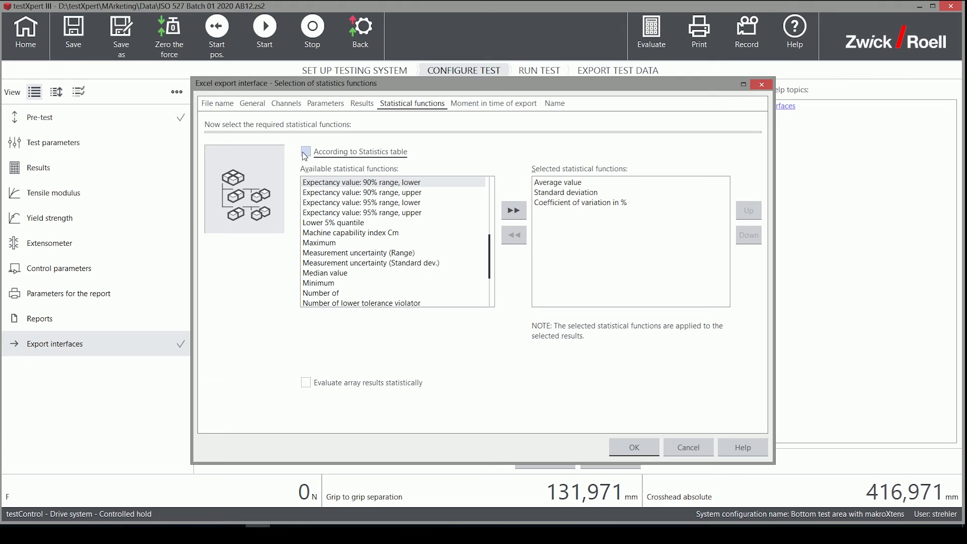
left_click(331, 284)
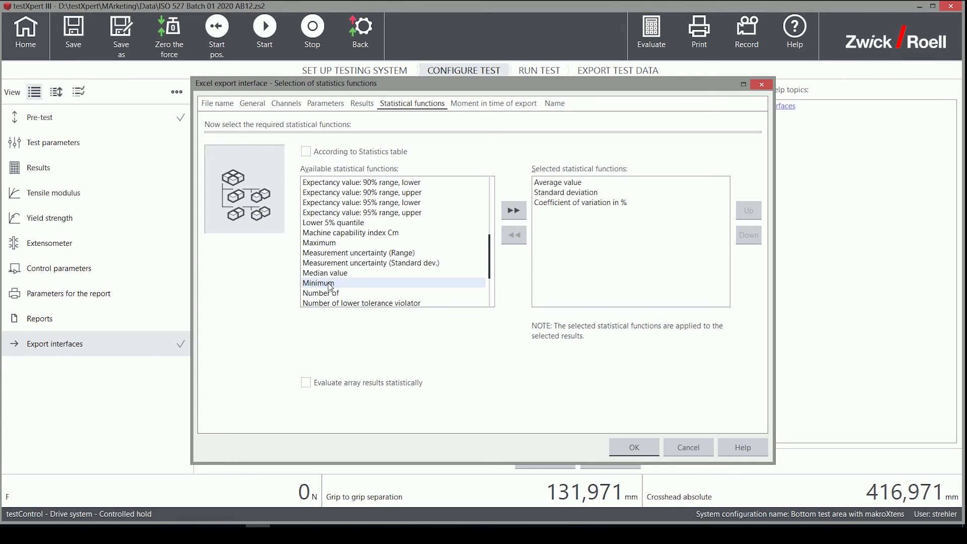
left_click(522, 213)
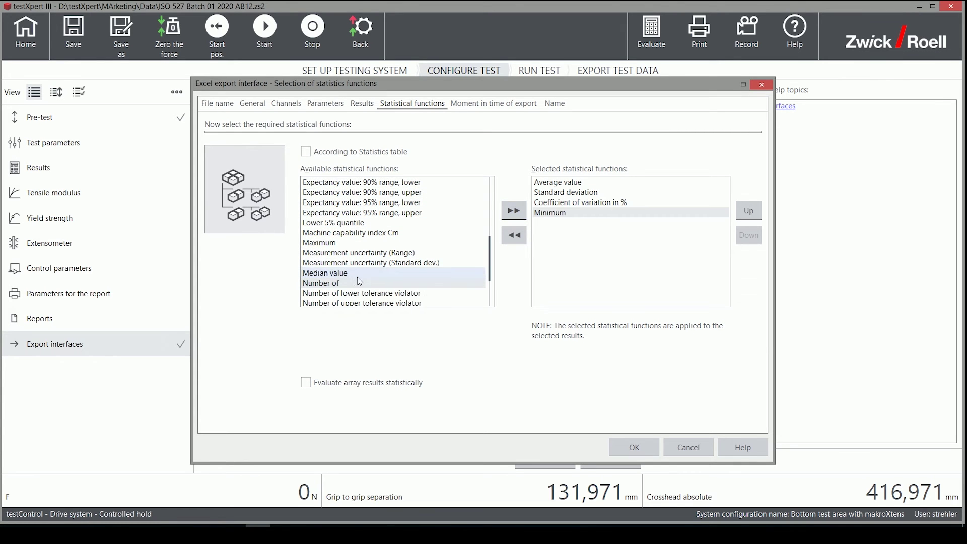
left_click(329, 243)
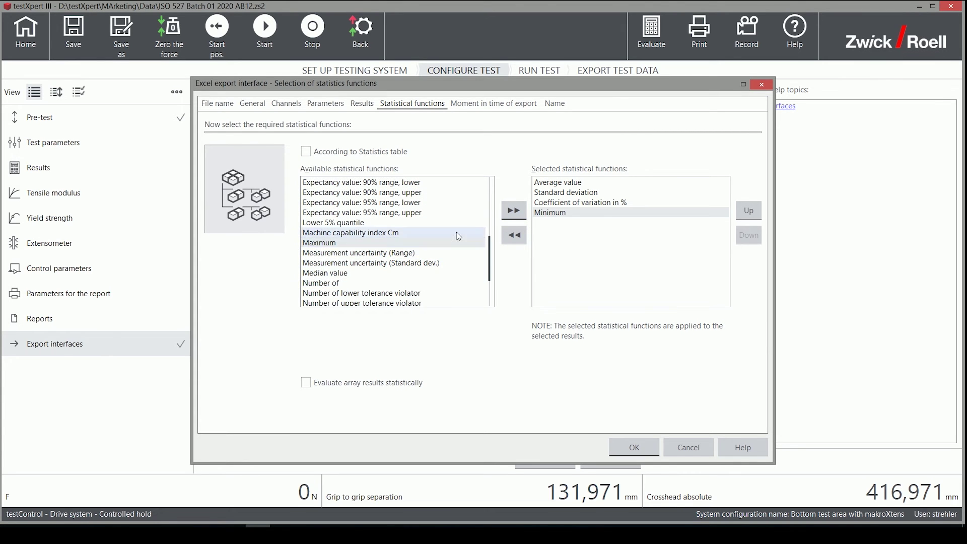
left_click(515, 213)
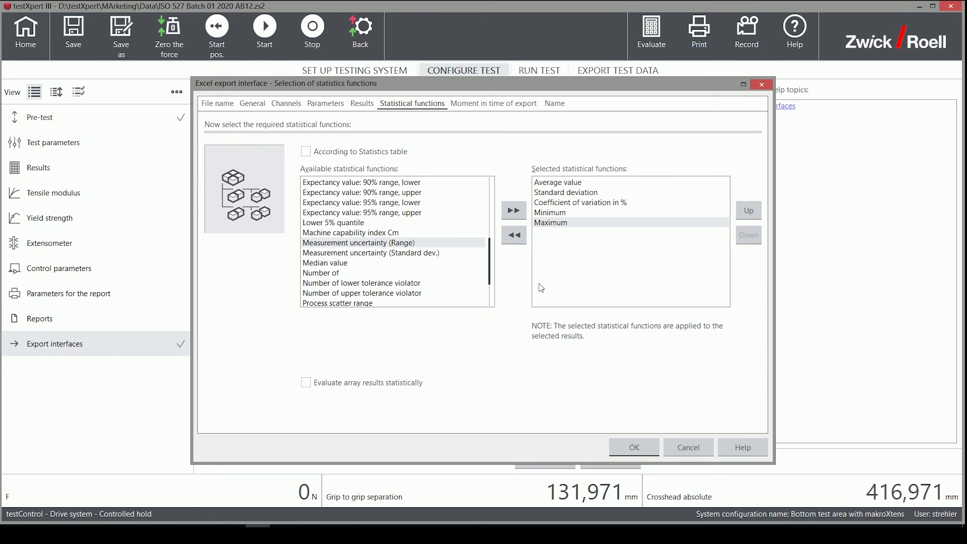
Step: Show the 'Moment in time of export' page, leaving the export moment at None
left_click(483, 110)
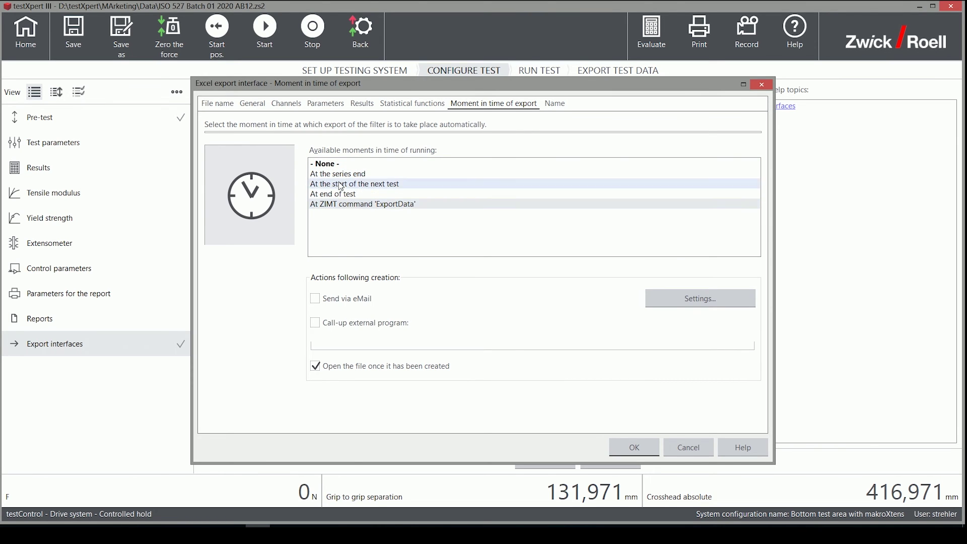
Step: Enter 'My Excel' as both the filter's name and its comment
left_click(555, 103)
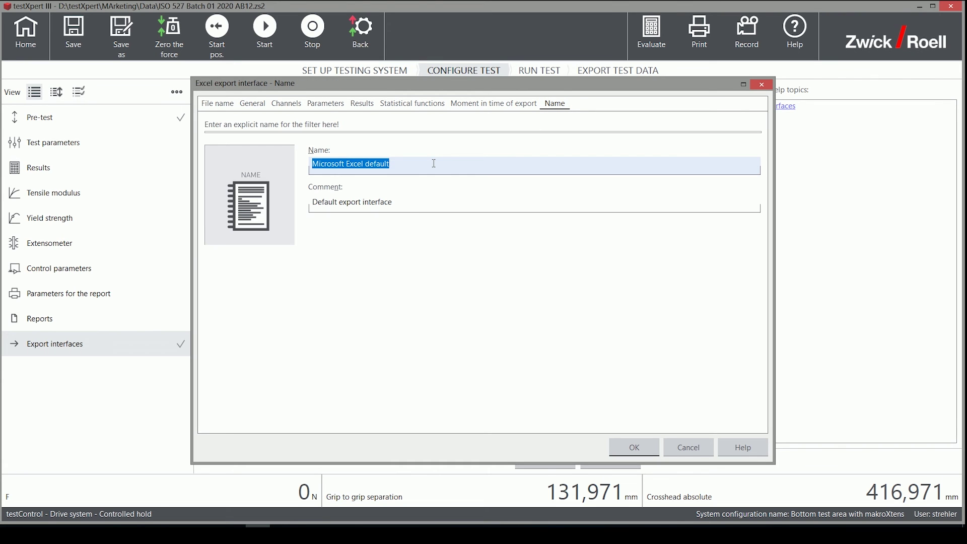
type("My Excel")
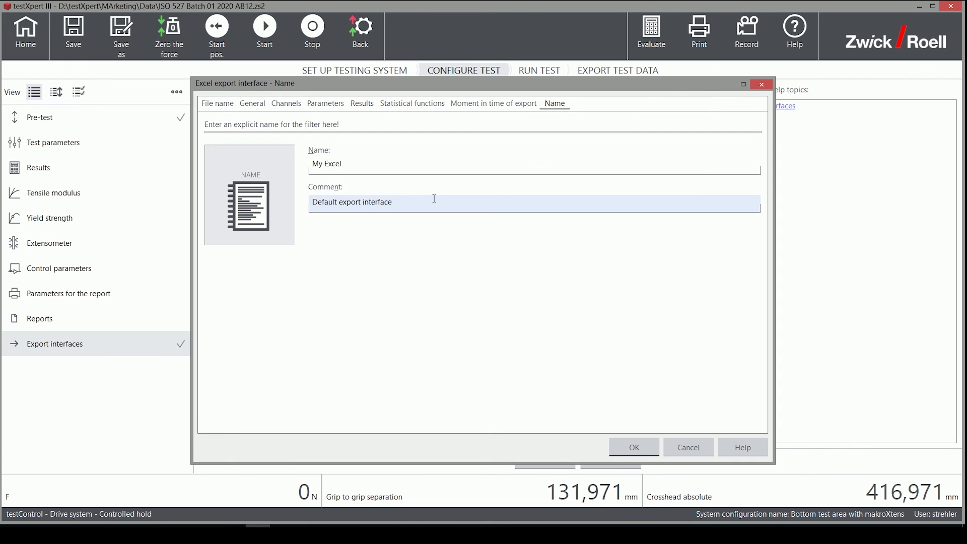
left_click_drag(432, 201, 304, 208)
type("My Excel")
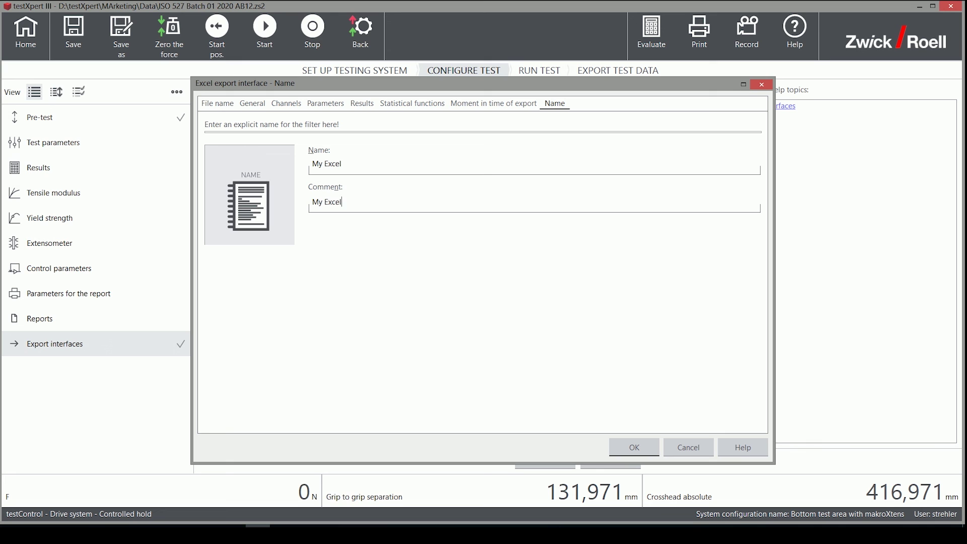
Step: Confirm the 'My Excel' filter settings so it is listed as an Excel export interface
left_click(654, 452)
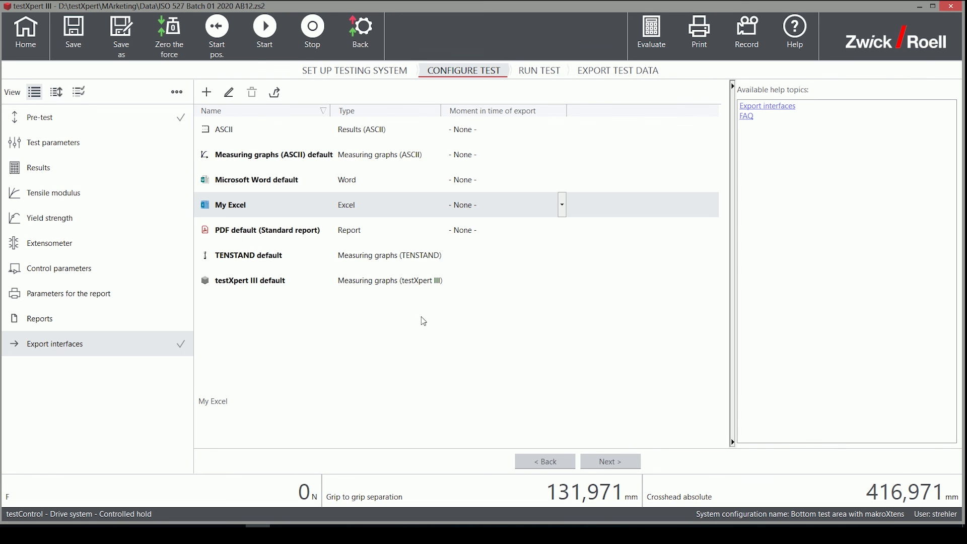